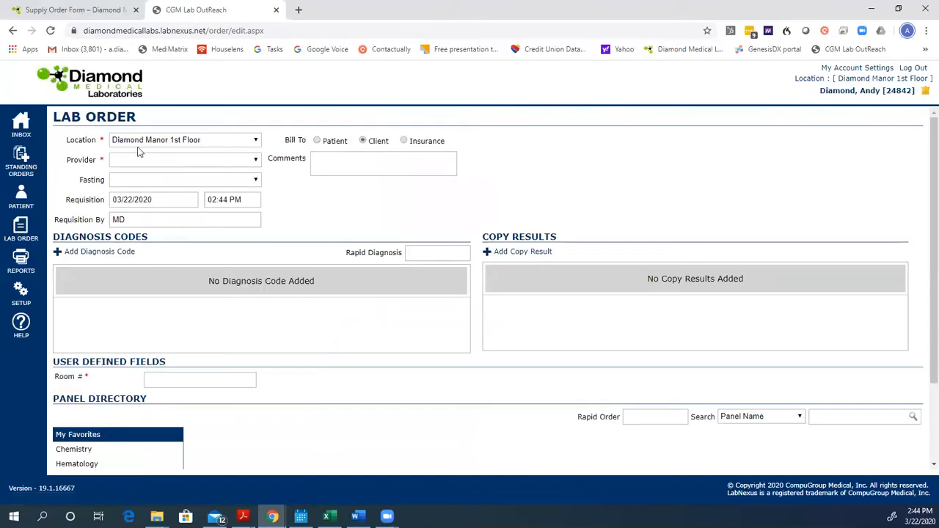
- Review the available locations for the lab order and select the ordering provider
{"action": "left_click", "coordinate": [255, 140]}
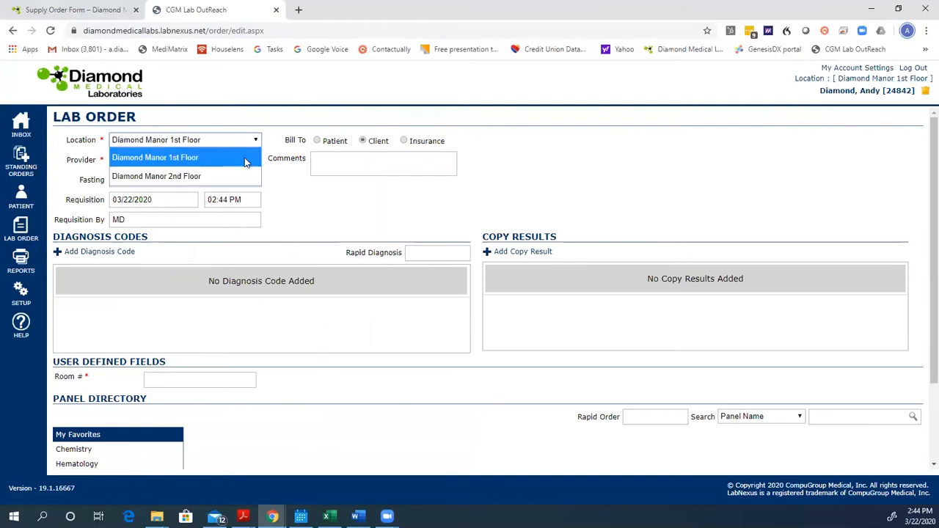
{"action": "left_click", "coordinate": [283, 189]}
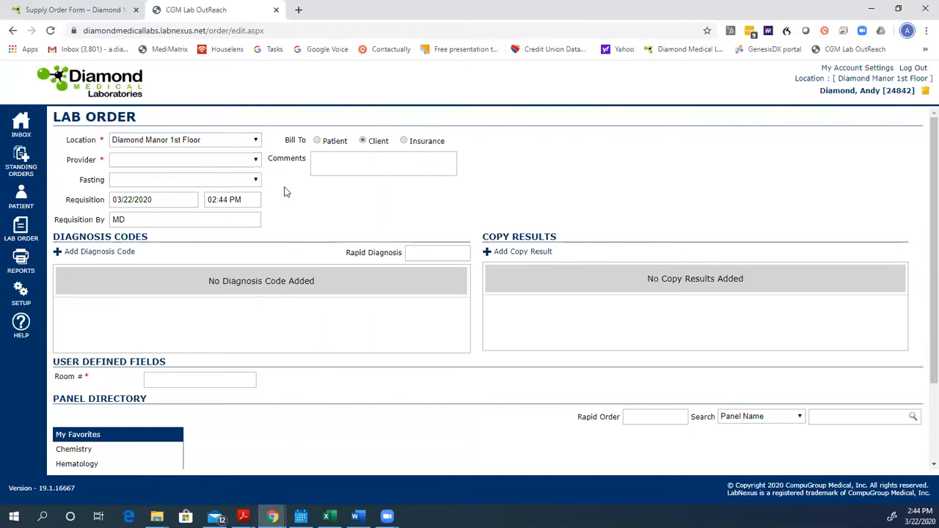
{"action": "left_click", "coordinate": [254, 161]}
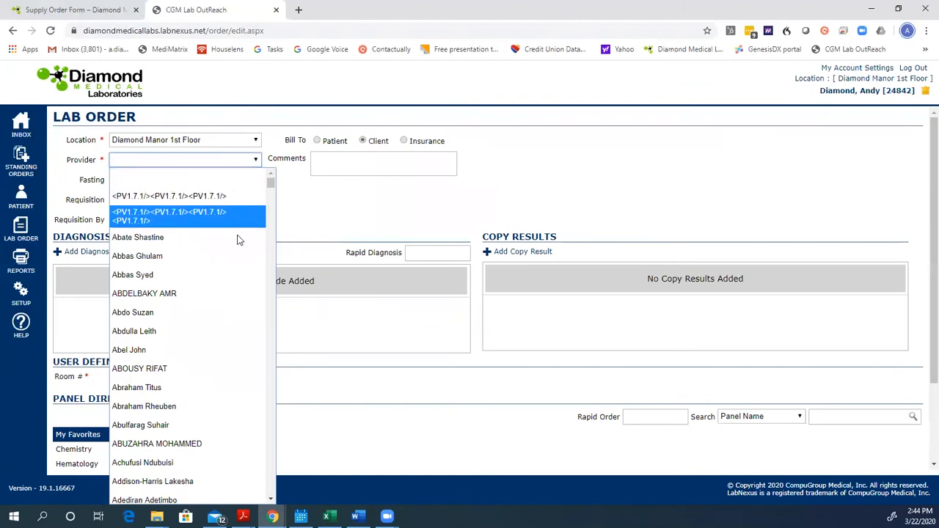
{"action": "scroll", "coordinate": [227, 286], "scroll_direction": "down", "scroll_amount": 3}
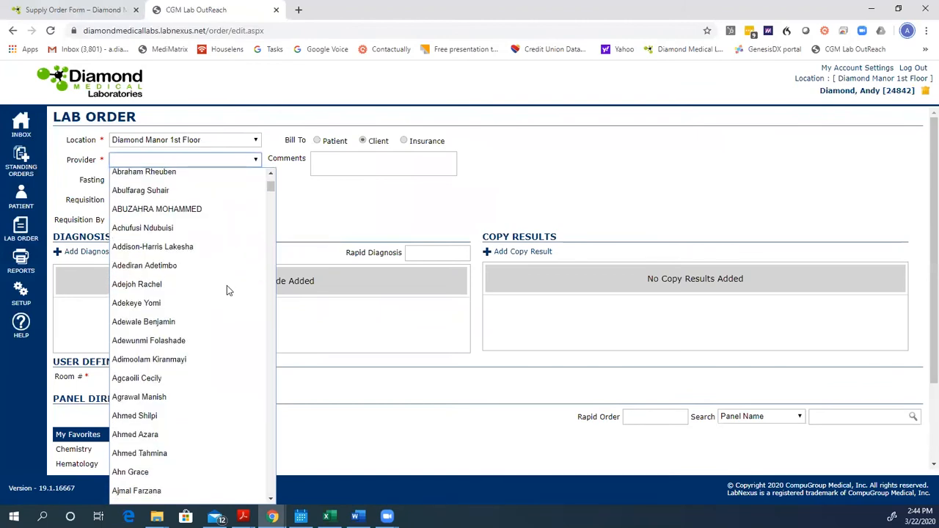
{"action": "left_click", "coordinate": [185, 265]}
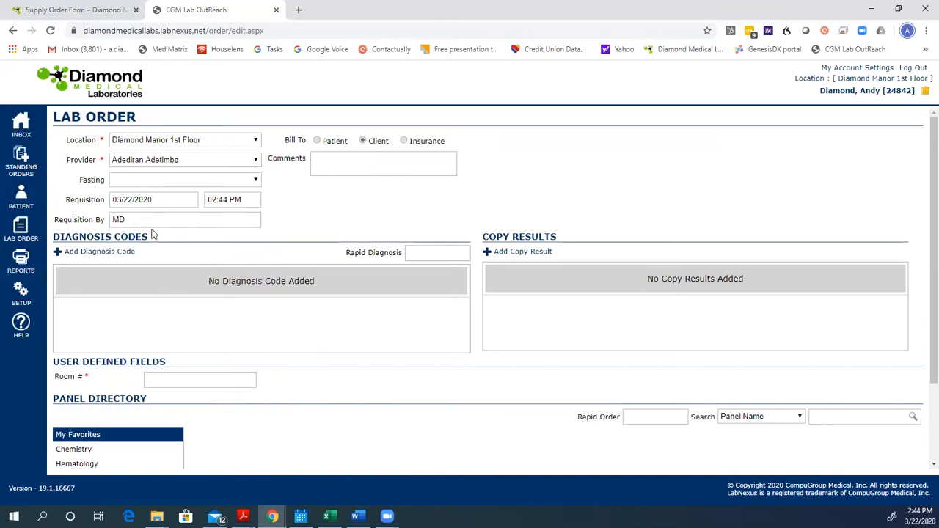
- Add diagnosis code I10 to the lab order through rapid diagnosis entry
{"action": "left_click", "coordinate": [435, 252]}
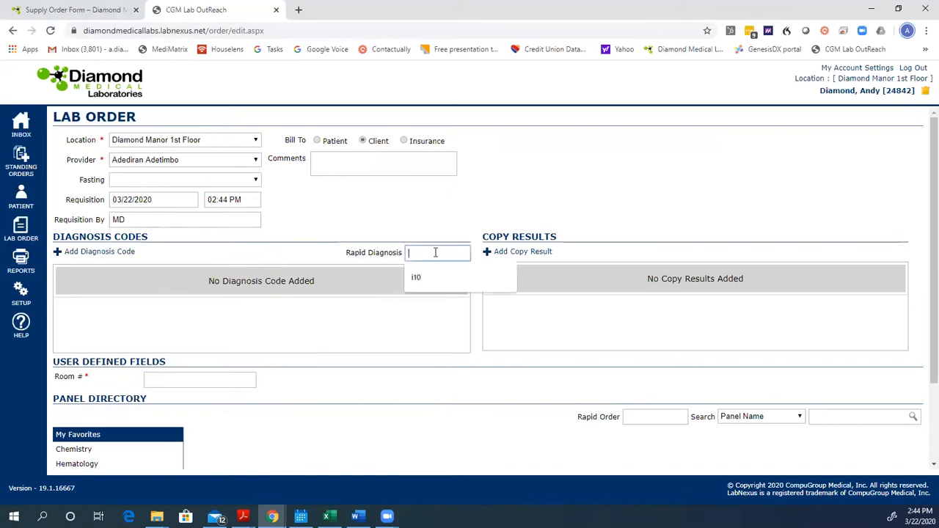
{"action": "type", "text": "i10"}
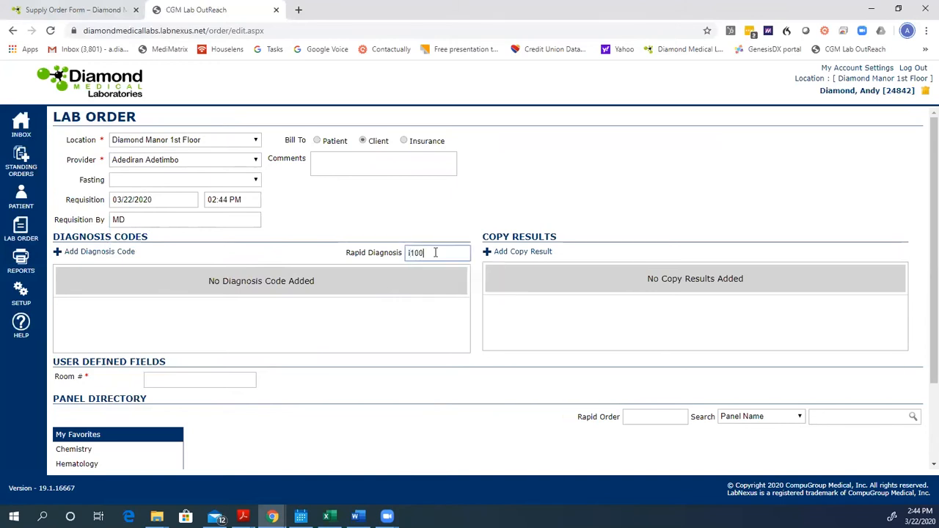
{"action": "key", "text": "Return"}
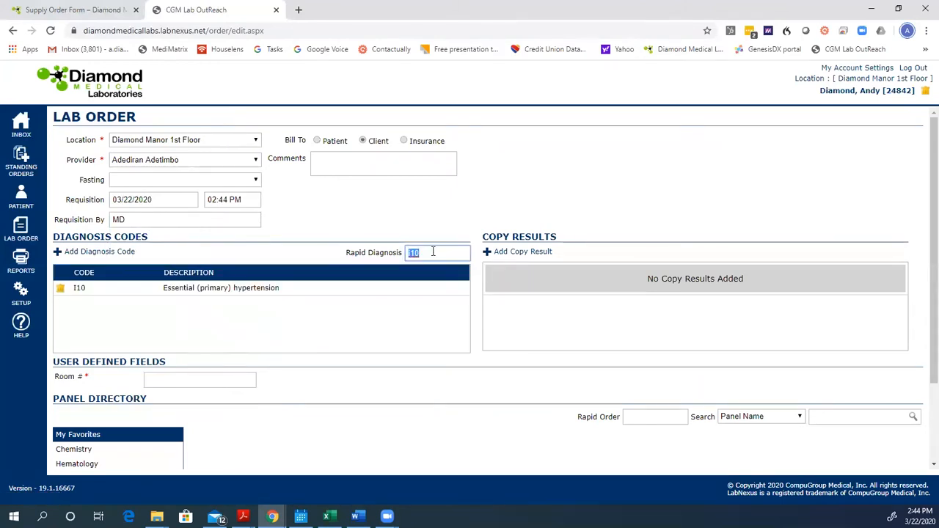
- Search the diagnosis codes by description for atrial and add I48.91, Unspecified atrial fibrillation, to the order
{"action": "left_click", "coordinate": [123, 253]}
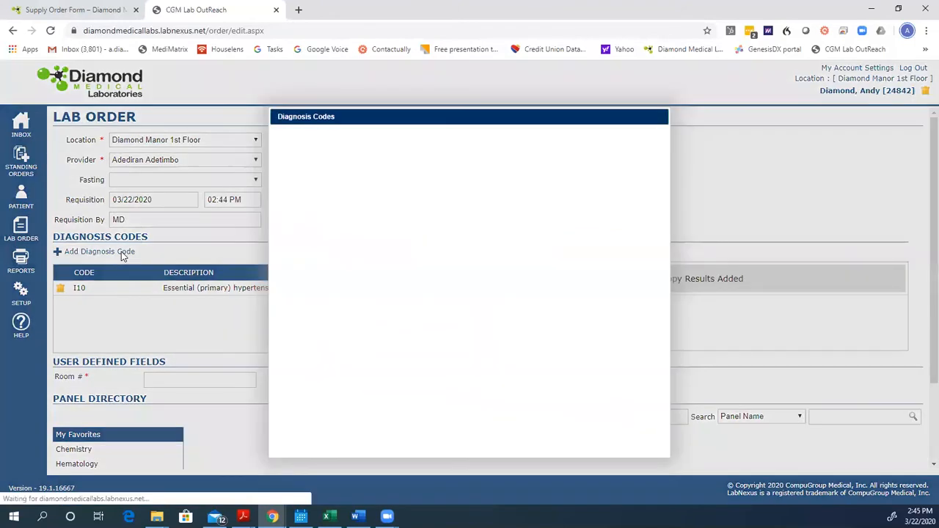
{"action": "left_click", "coordinate": [523, 138]}
{"action": "left_click", "coordinate": [522, 168]}
{"action": "left_click", "coordinate": [576, 137]}
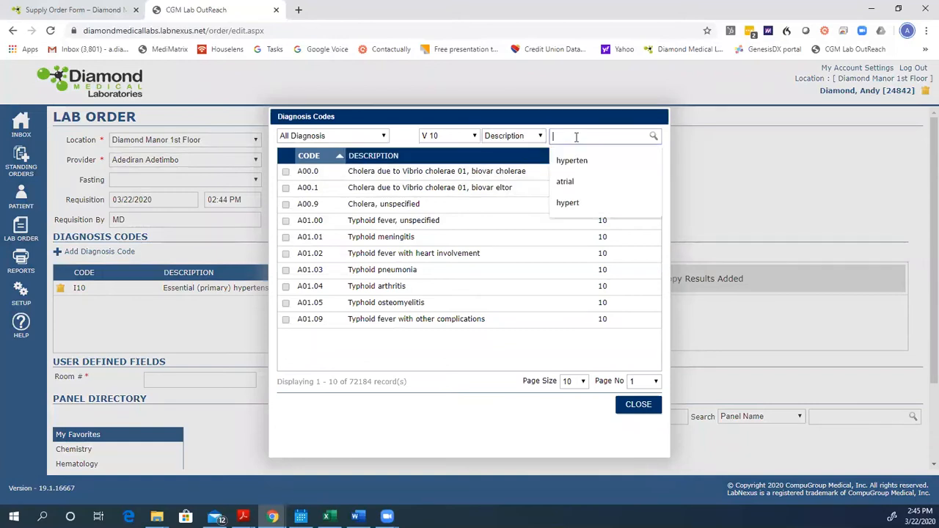
{"action": "type", "text": "atri"}
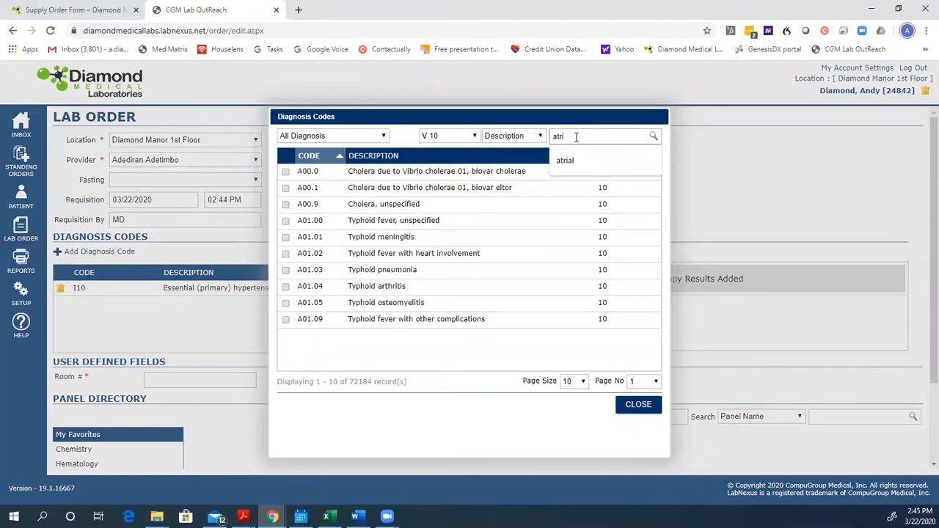
{"action": "type", "text": "al"}
{"action": "key", "text": "Return"}
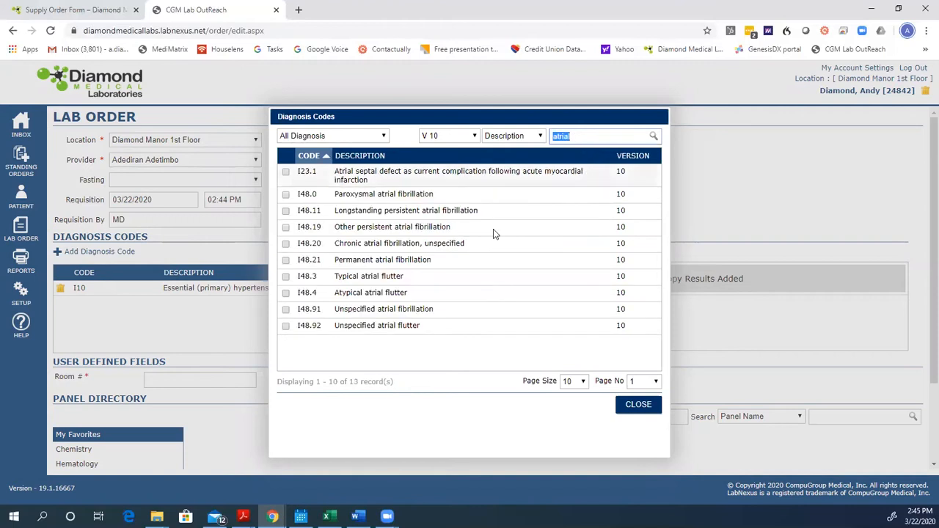
{"action": "left_click", "coordinate": [286, 309]}
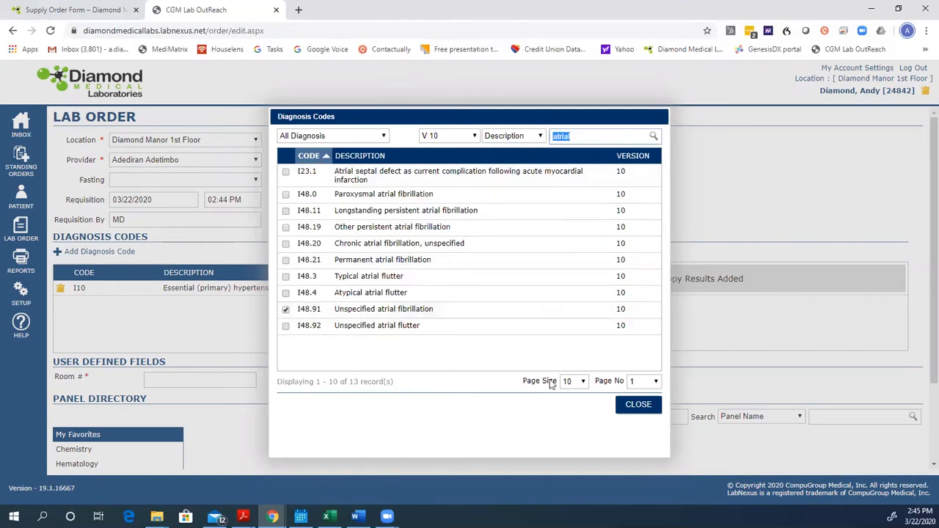
{"action": "left_click", "coordinate": [638, 404]}
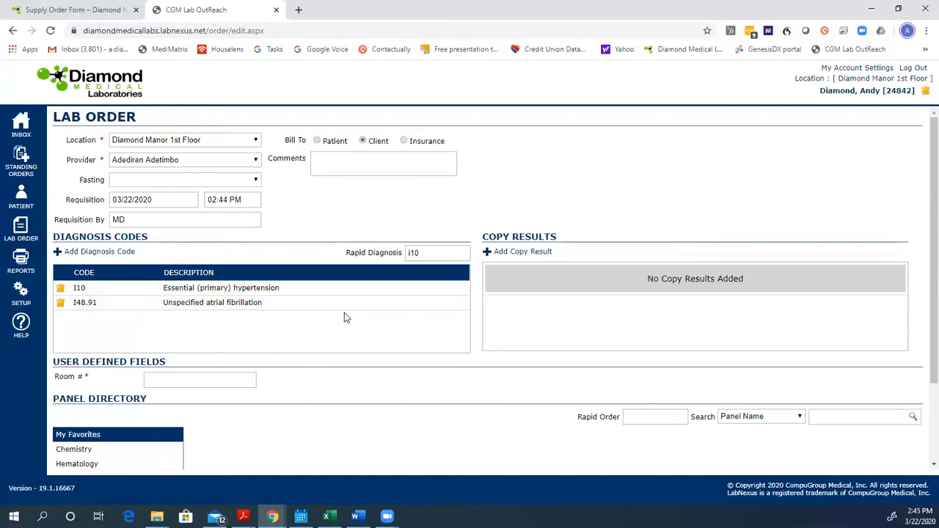
- Enter 200 as the room number in the order's user-defined fields
{"action": "scroll", "coordinate": [344, 316], "scroll_direction": "down", "scroll_amount": 2}
{"action": "left_click", "coordinate": [185, 276]}
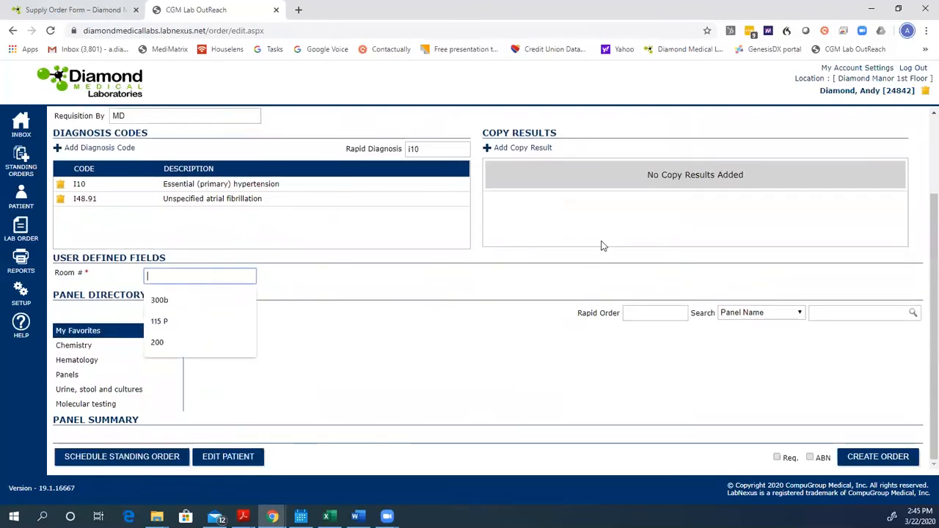
{"action": "type", "text": "200"}
{"action": "key", "text": "Tab"}
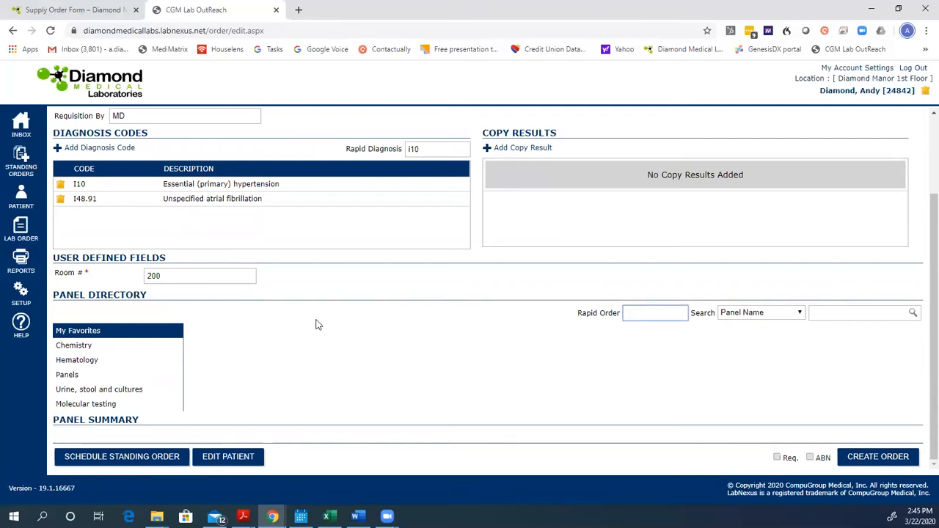
- Add the Lipid, Free T4 and CMP chemistry panels and the CBC W/Diff hematology panel to the order
{"action": "left_click", "coordinate": [78, 350]}
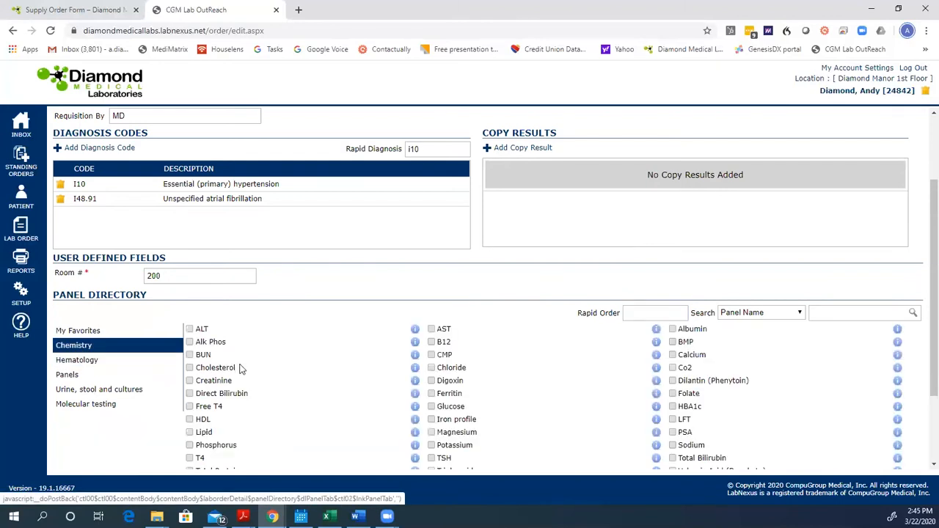
{"action": "left_click", "coordinate": [190, 432]}
{"action": "left_click", "coordinate": [190, 406]}
{"action": "left_click", "coordinate": [431, 355]}
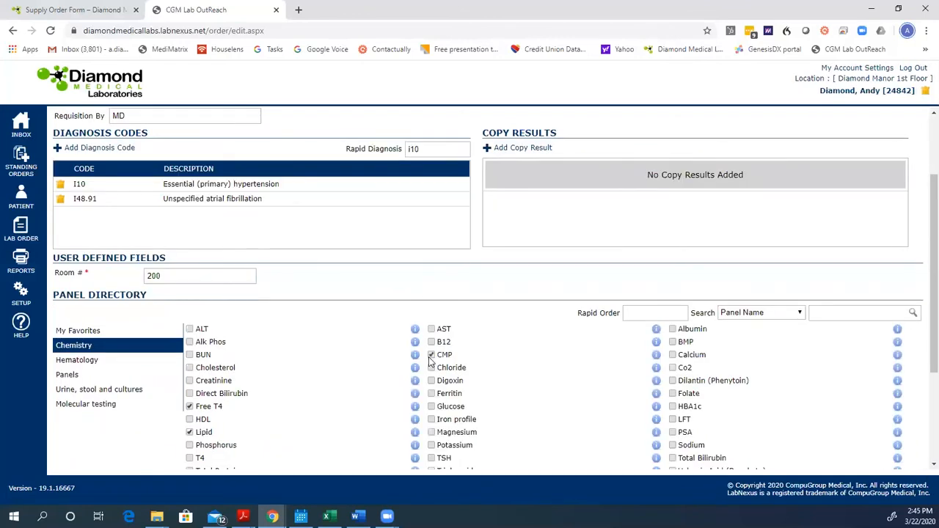
{"action": "left_click", "coordinate": [165, 361]}
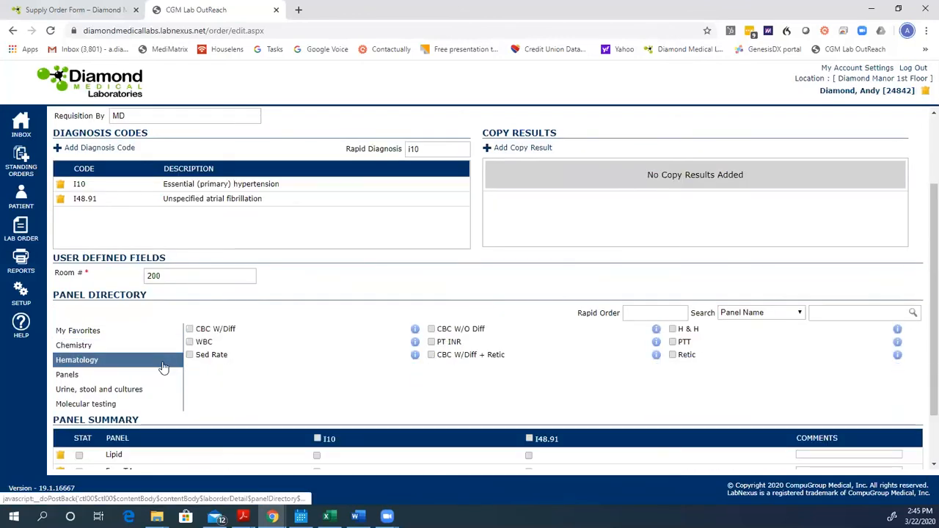
{"action": "left_click", "coordinate": [189, 329]}
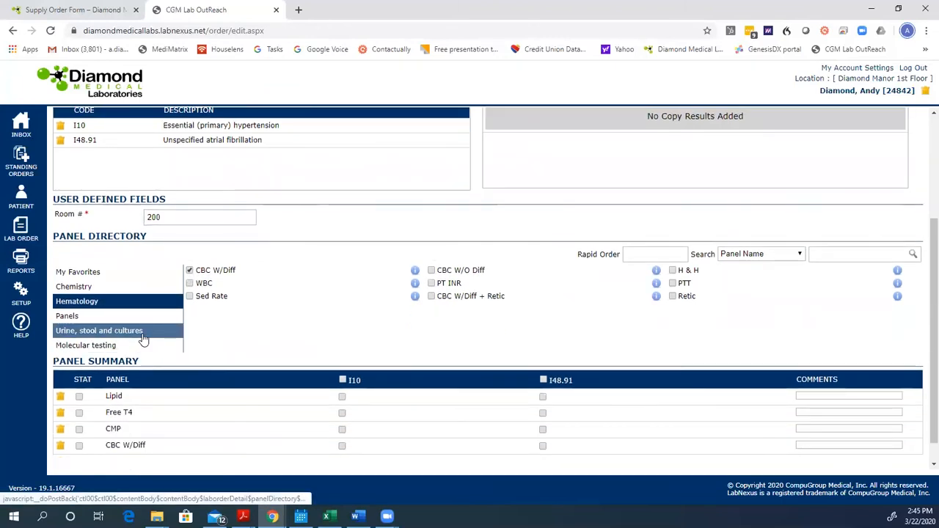
- Add UA Complete, the routine urine culture and the PCR Respiratory RP2 molecular test to the order
{"action": "left_click", "coordinate": [160, 334]}
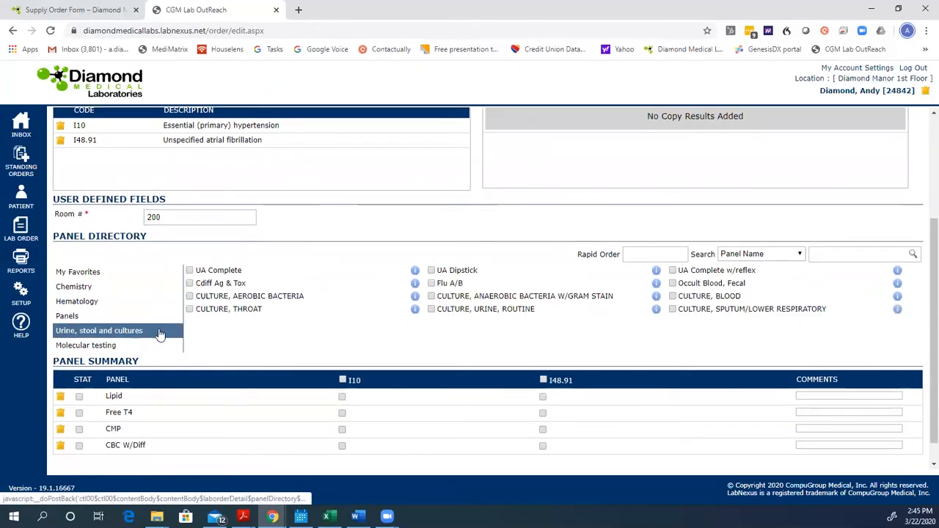
{"action": "left_click", "coordinate": [190, 271]}
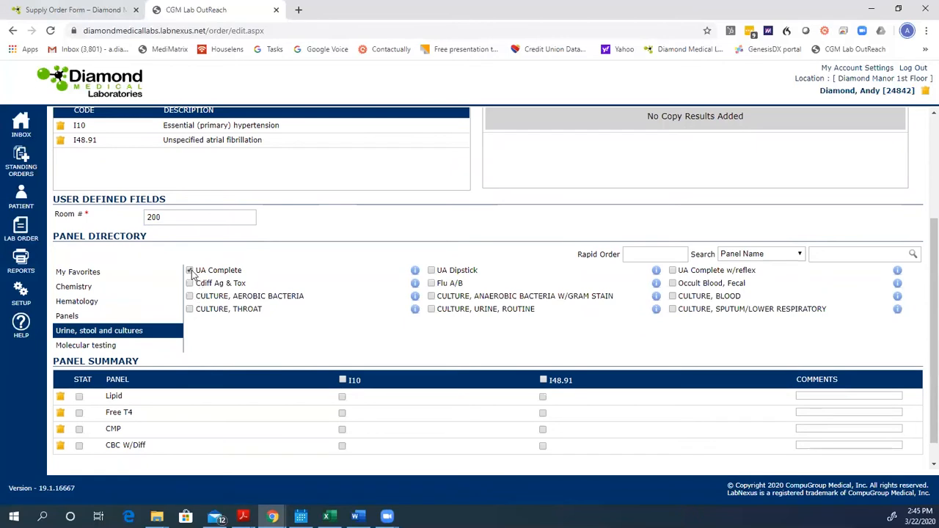
{"action": "left_click", "coordinate": [431, 310]}
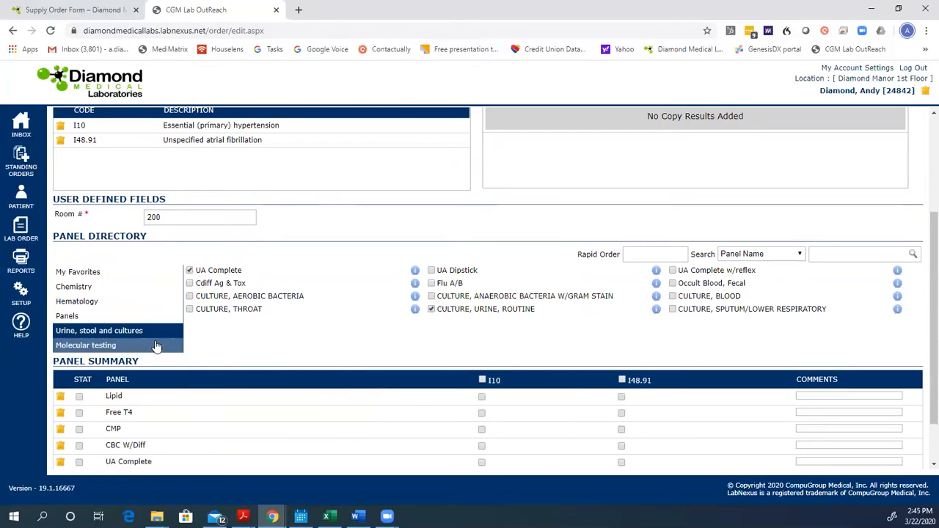
{"action": "left_click", "coordinate": [123, 346]}
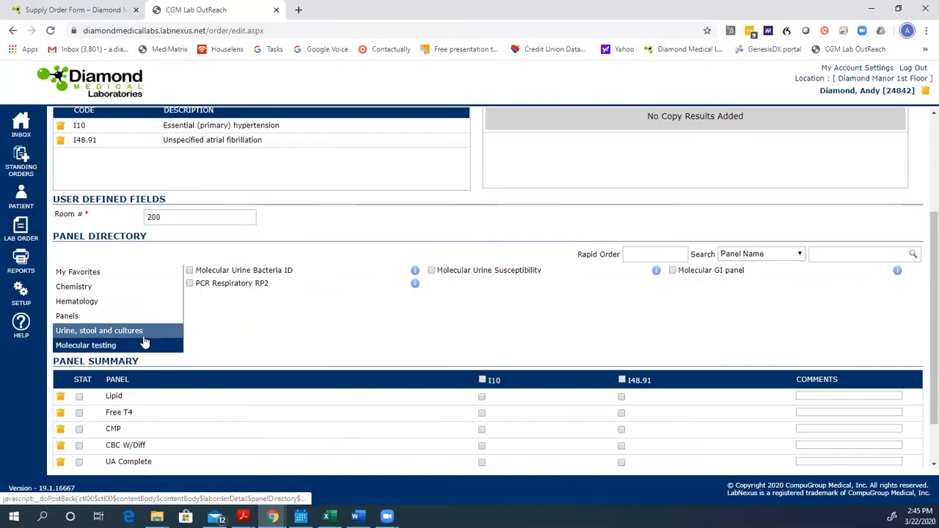
{"action": "left_click", "coordinate": [190, 284]}
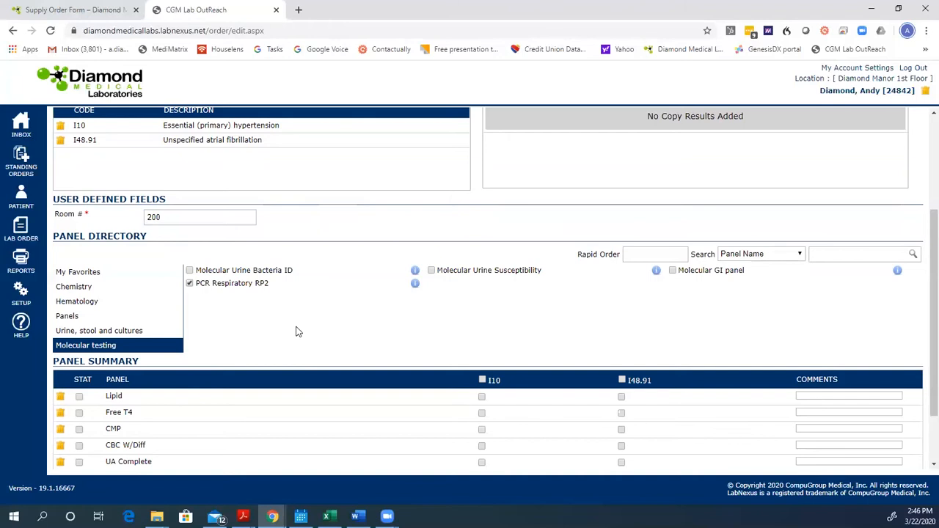
- Search the panel directory by panel name for lft
{"action": "scroll", "coordinate": [295, 332], "scroll_direction": "down", "scroll_amount": 1}
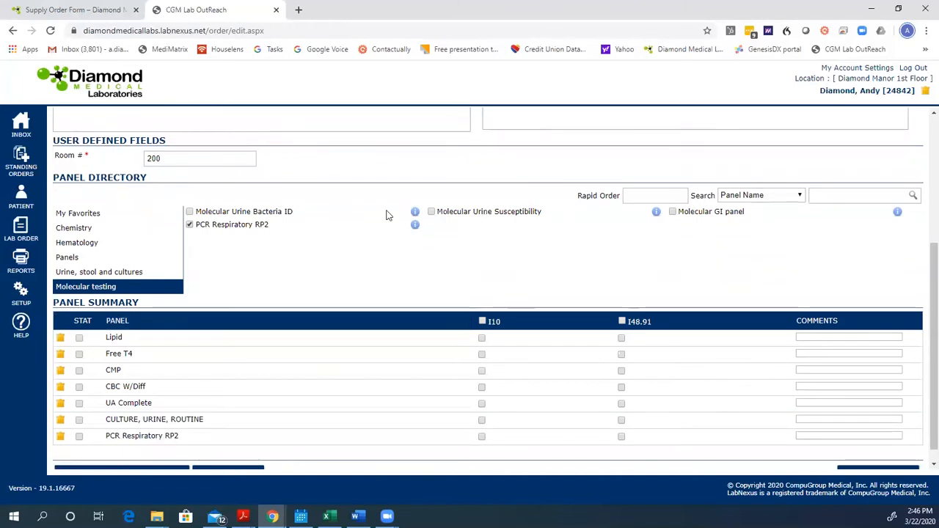
{"action": "left_click", "coordinate": [852, 197]}
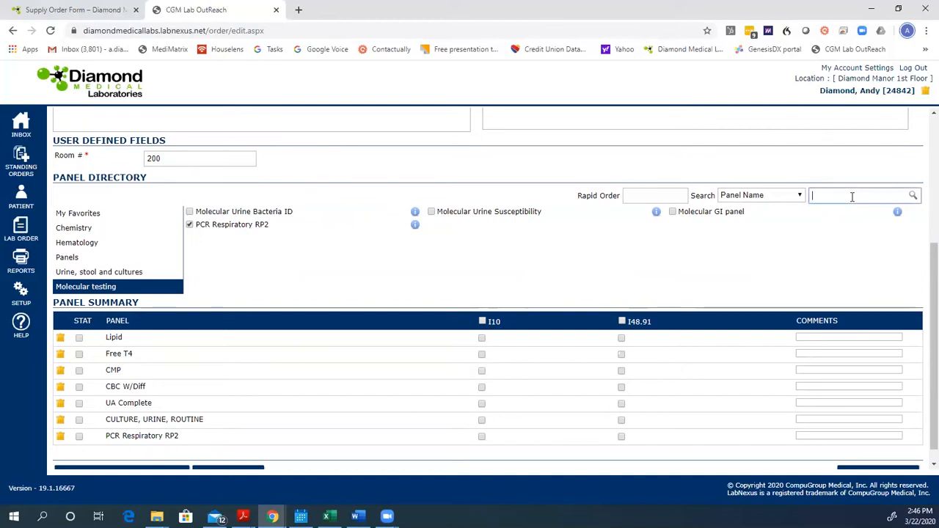
{"action": "type", "text": "lft"}
{"action": "key", "text": "Return"}
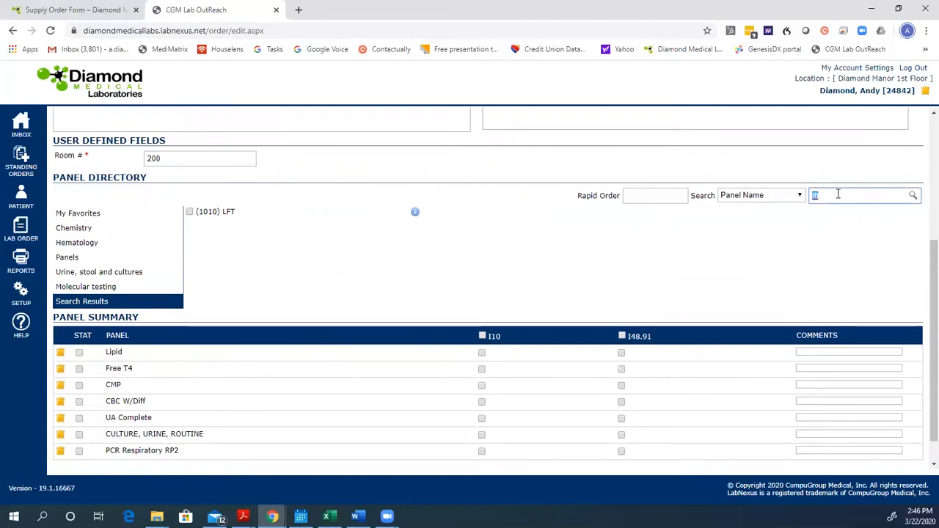
- Search the panel directory for sodium and view the details of SODIUM WITH CREATININE, RANDOM URINE (8514)
{"action": "type", "text": "sodium"}
{"action": "key", "text": "Return"}
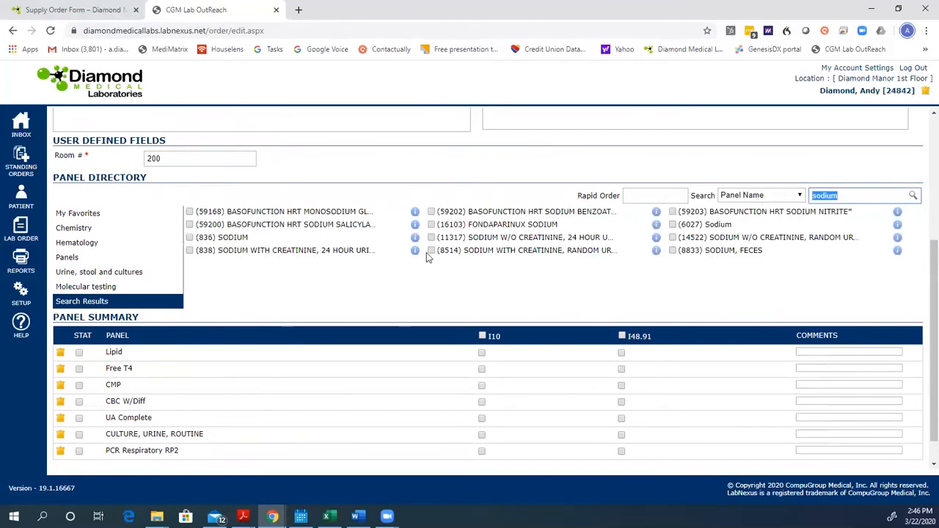
{"action": "left_click", "coordinate": [656, 251]}
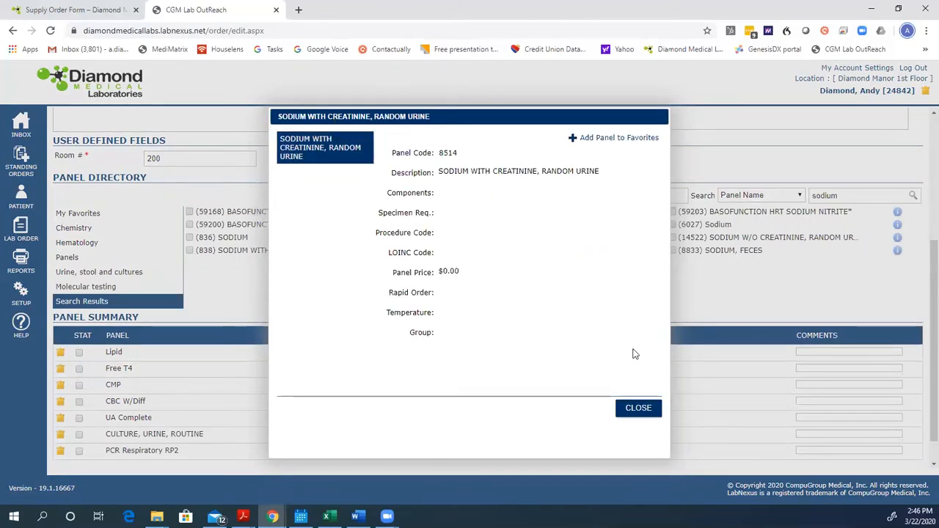
{"action": "left_click", "coordinate": [646, 406]}
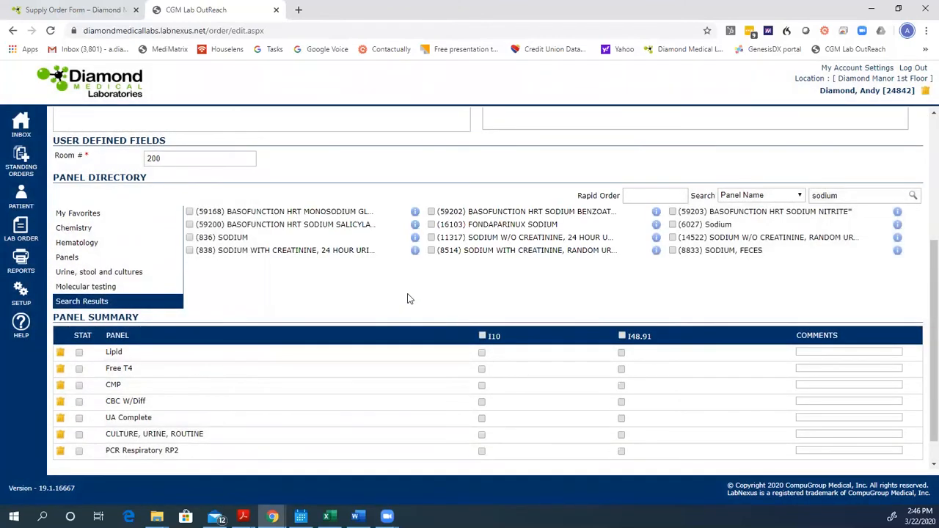
- Link Lipid to diagnosis I10 and Free T4 to I48.91, and apply both diagnosis codes to all ordered panels
{"action": "left_click", "coordinate": [482, 353]}
{"action": "left_click", "coordinate": [621, 369]}
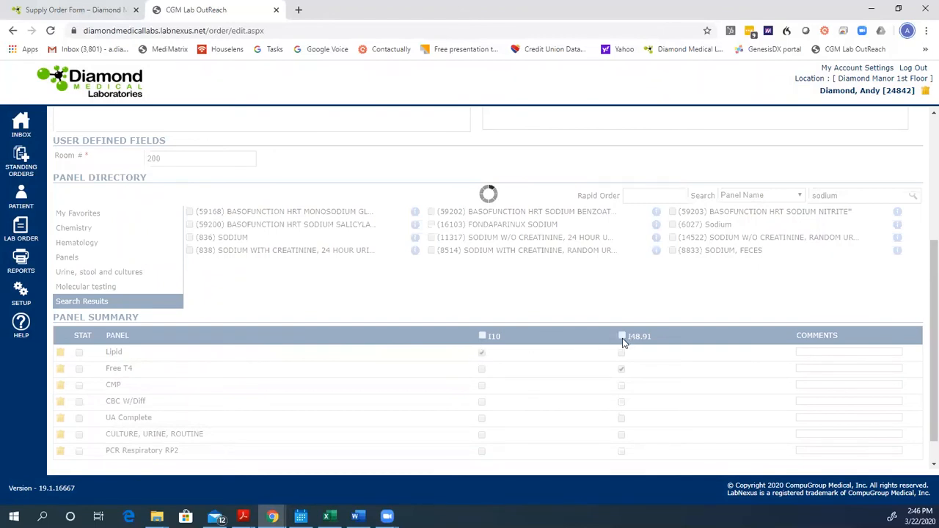
{"action": "left_click", "coordinate": [483, 336]}
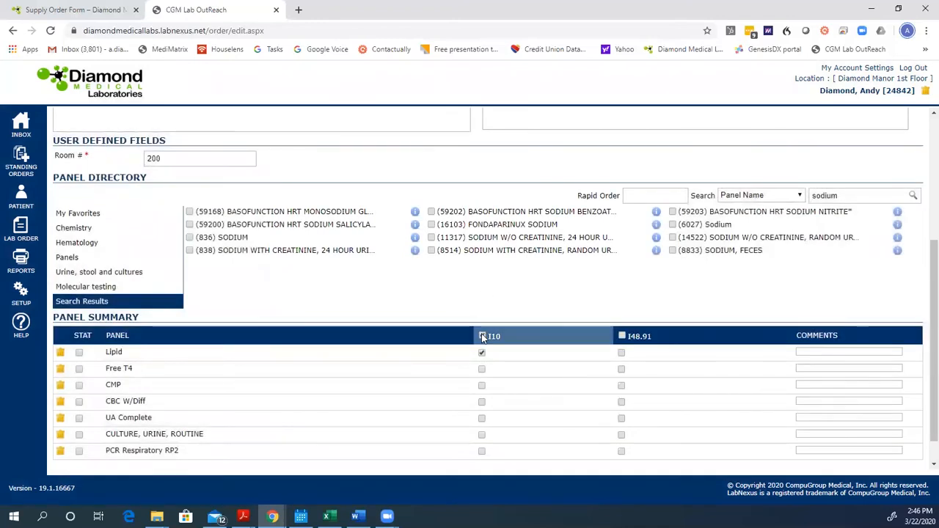
{"action": "left_click", "coordinate": [614, 351]}
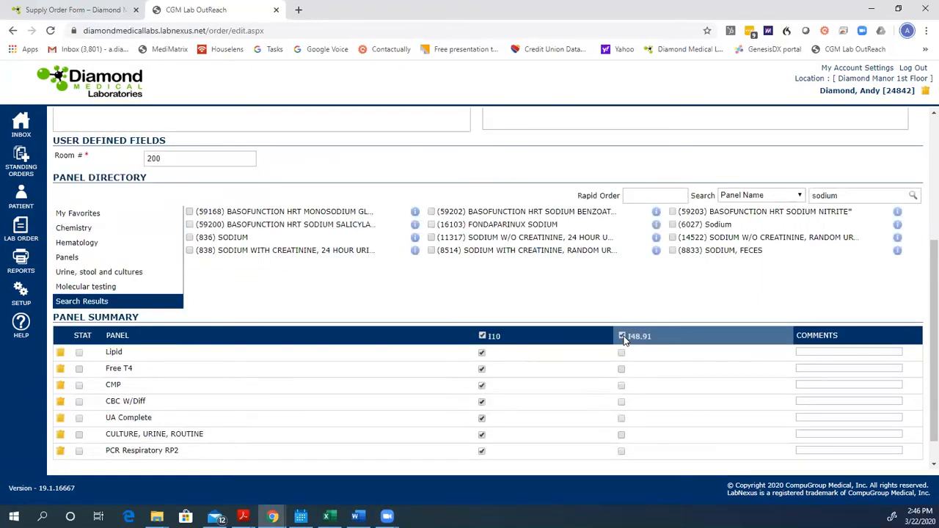
{"action": "left_click", "coordinate": [623, 338]}
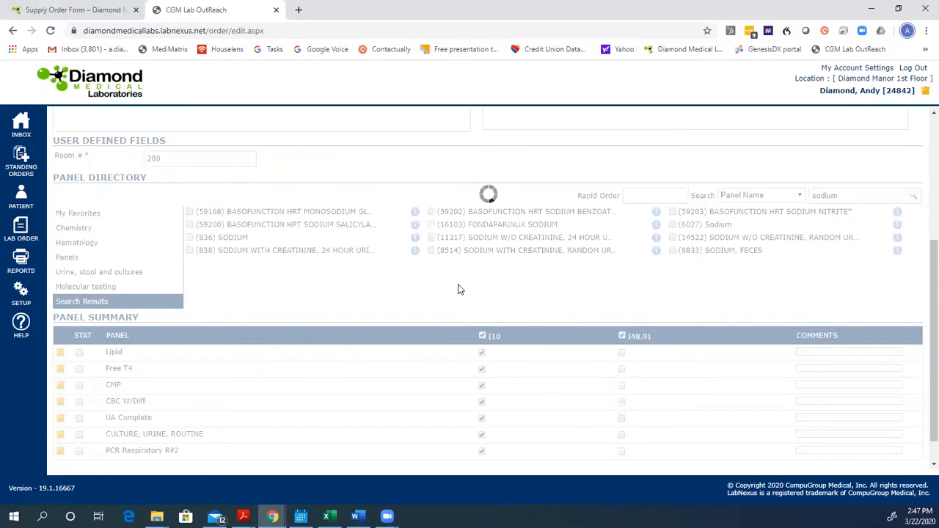
- Create the lab order with the requisition option enabled, open its requisition report for printing, and close the report and order review
{"action": "scroll", "coordinate": [457, 285], "scroll_direction": "down", "scroll_amount": 1}
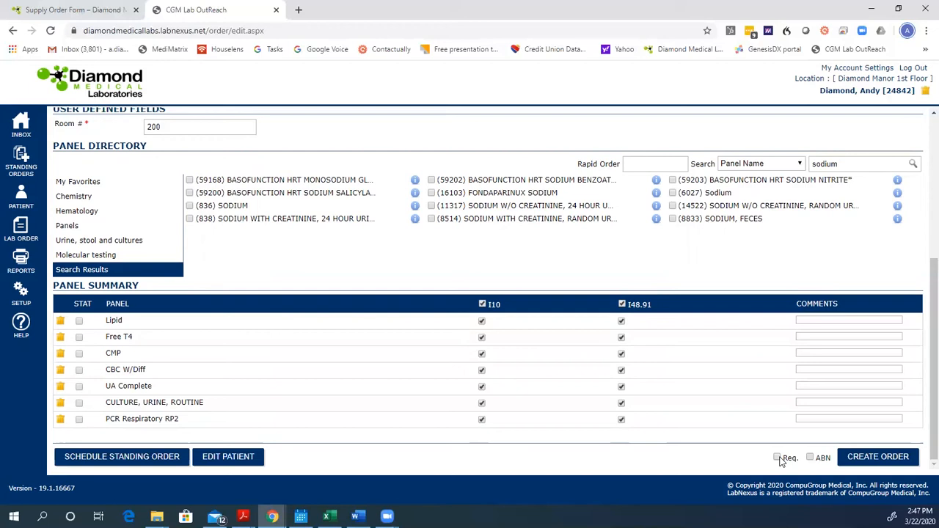
{"action": "left_click", "coordinate": [777, 459]}
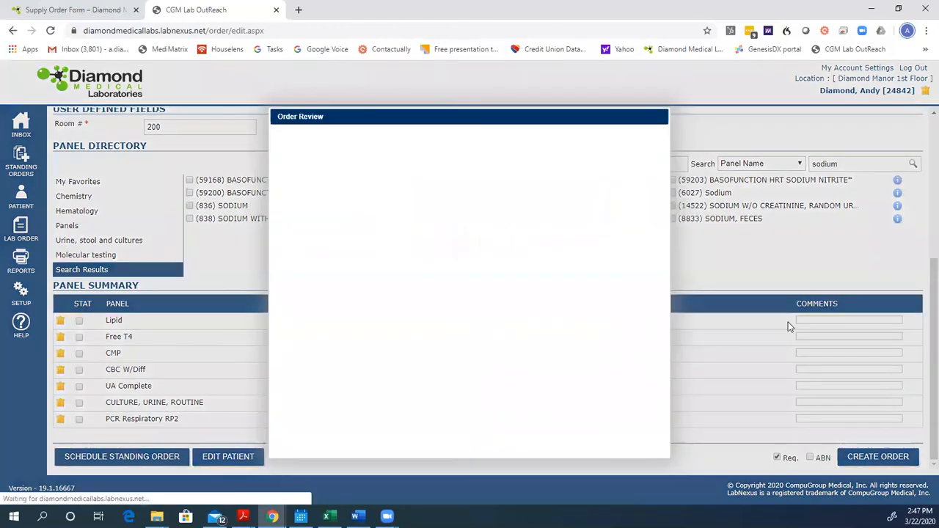
{"action": "left_click", "coordinate": [522, 182]}
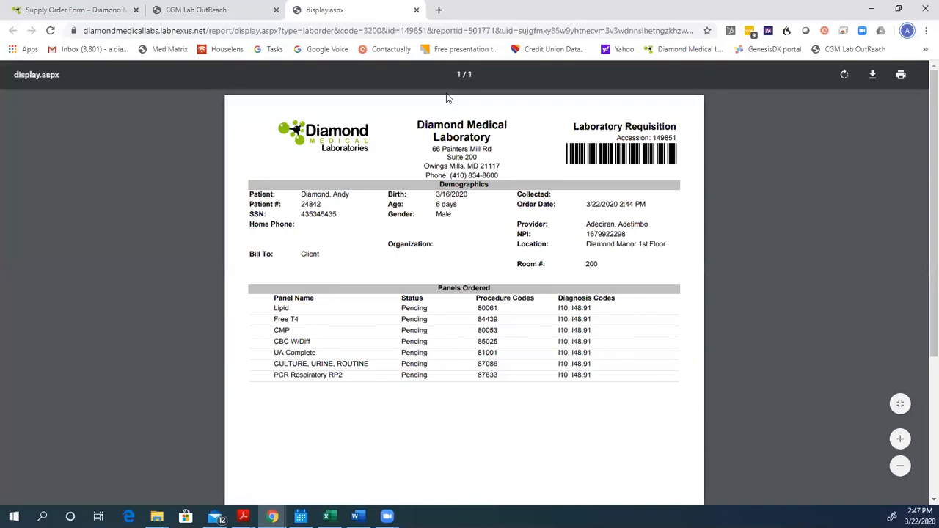
{"action": "left_click", "coordinate": [416, 11]}
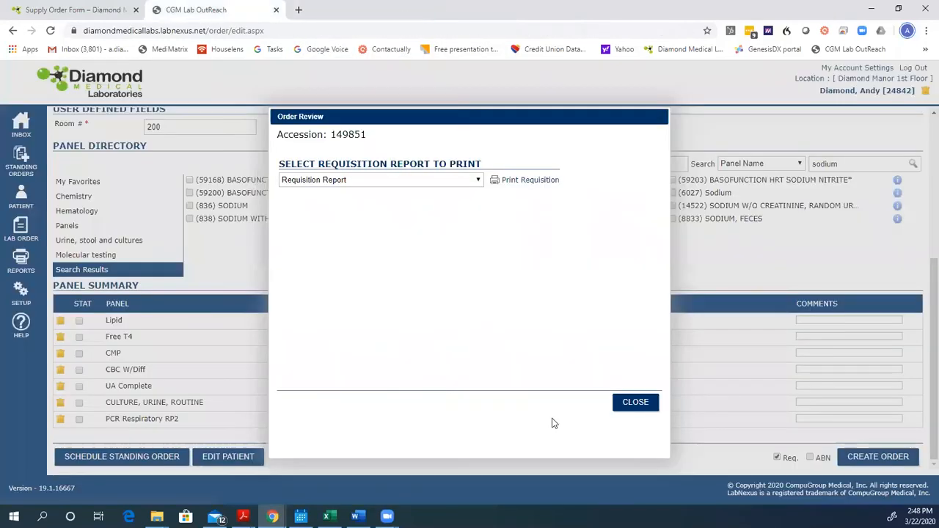
{"action": "left_click", "coordinate": [635, 401]}
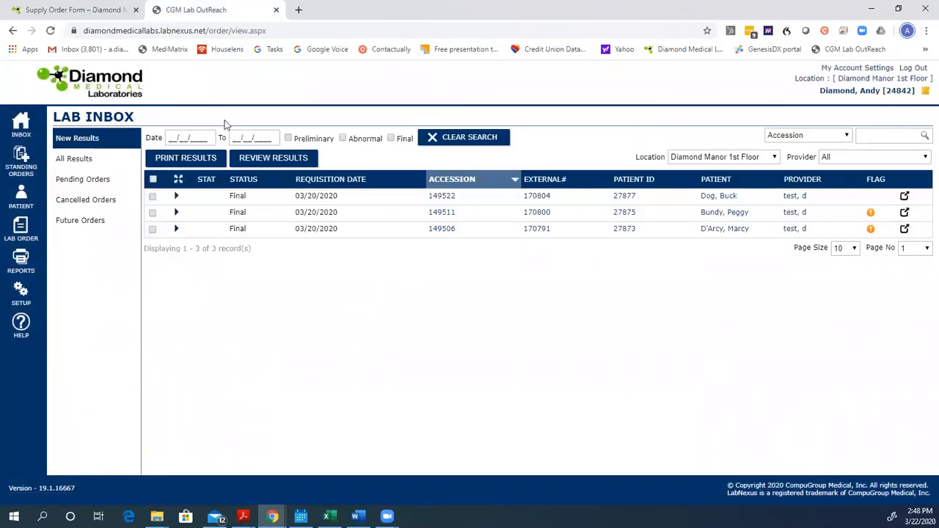
- Show the panels of the pending collection order in the patient's order history and open that order for editing
{"action": "left_click", "coordinate": [873, 91]}
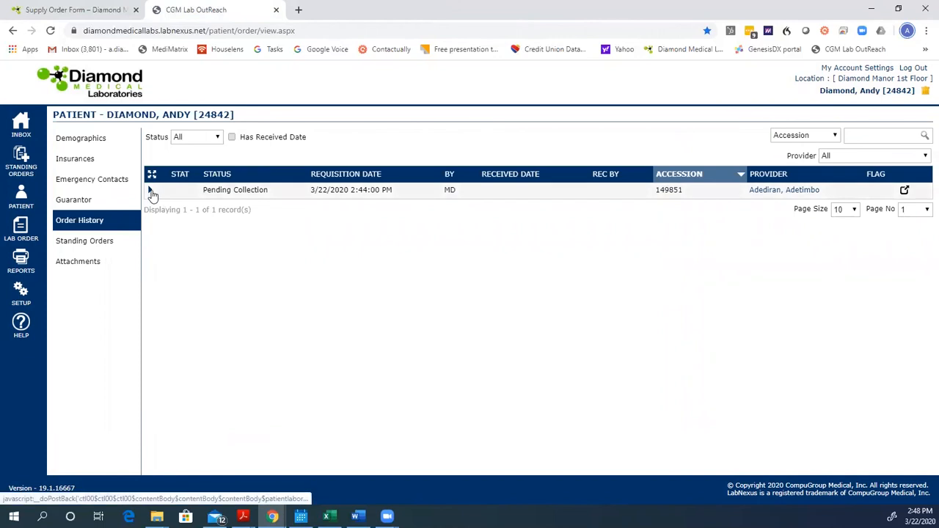
{"action": "left_click", "coordinate": [151, 192]}
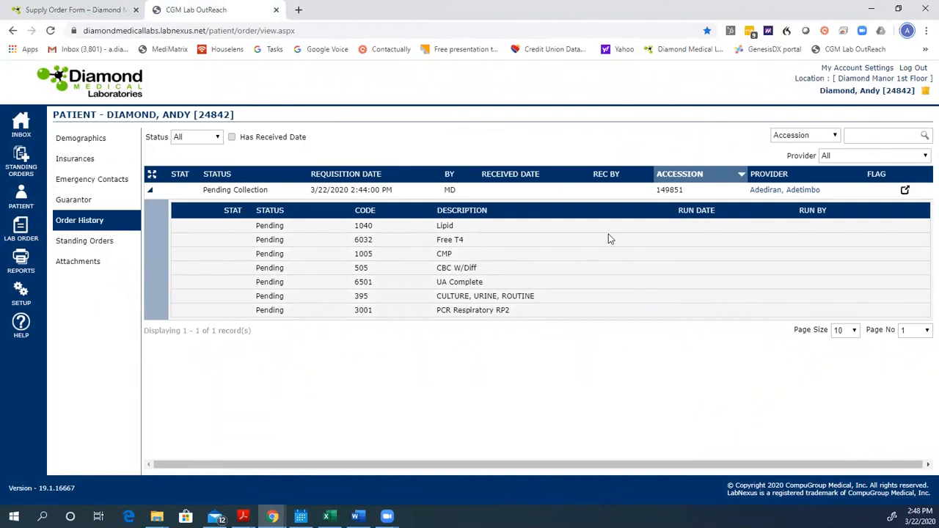
{"action": "left_click", "coordinate": [905, 191]}
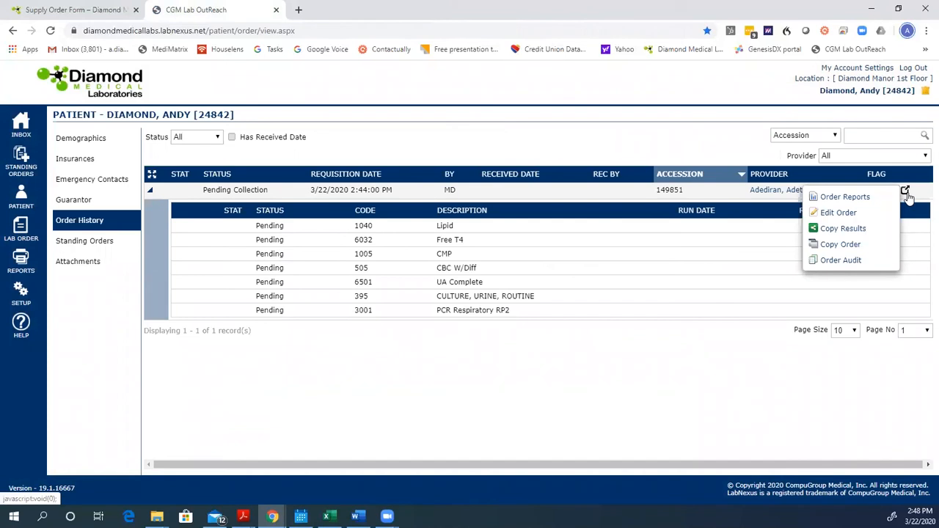
{"action": "left_click", "coordinate": [849, 215]}
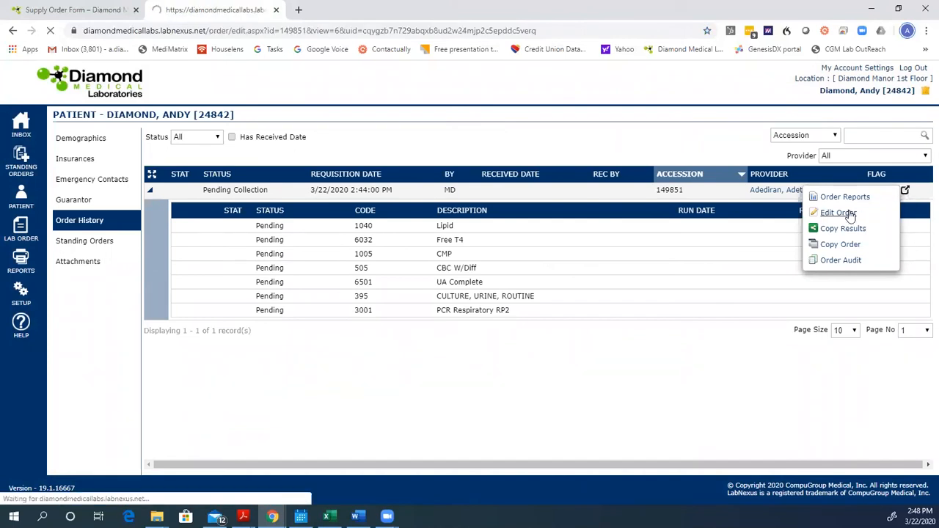
- Set the order's requisition date to 03/23/2020
{"action": "scroll", "coordinate": [310, 274], "scroll_direction": "down", "scroll_amount": 2}
{"action": "scroll", "coordinate": [310, 274], "scroll_direction": "up", "scroll_amount": 2}
{"action": "left_click", "coordinate": [173, 200]}
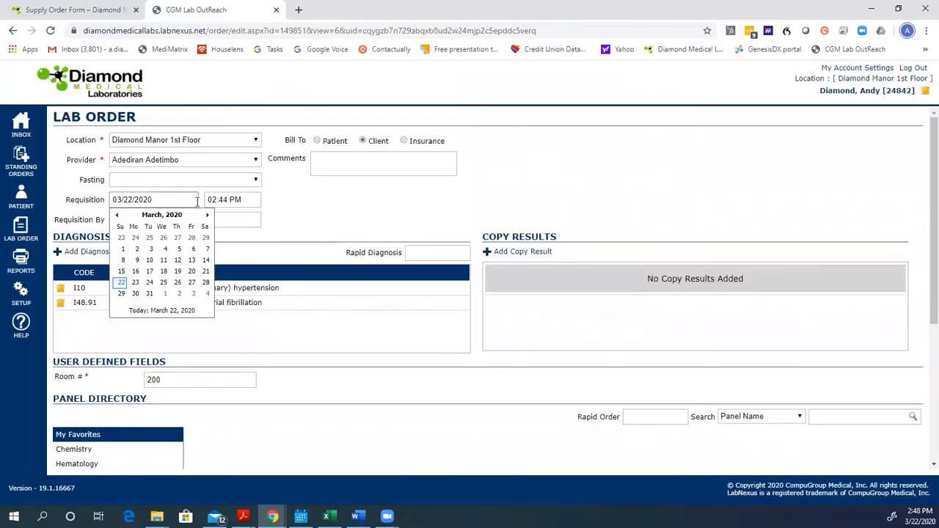
{"action": "left_click", "coordinate": [135, 282]}
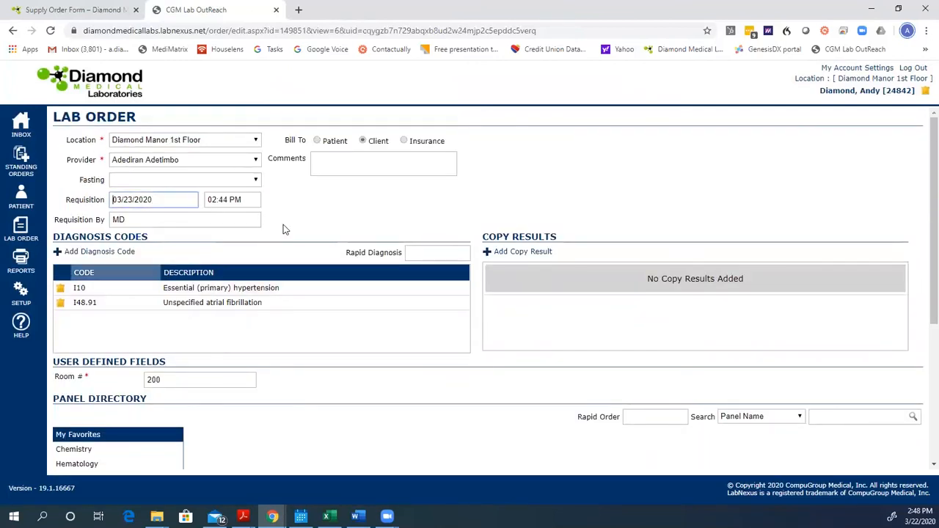
{"action": "left_click", "coordinate": [355, 210]}
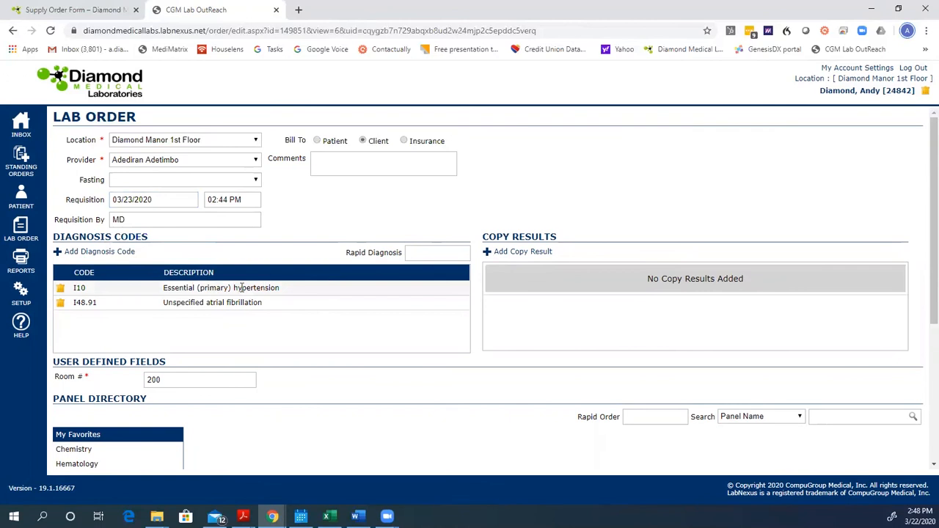
- Remove the Lipid panel from the order and save the updated order
{"action": "scroll", "coordinate": [234, 292], "scroll_direction": "down", "scroll_amount": 1}
{"action": "scroll", "coordinate": [147, 311], "scroll_direction": "down", "scroll_amount": 3}
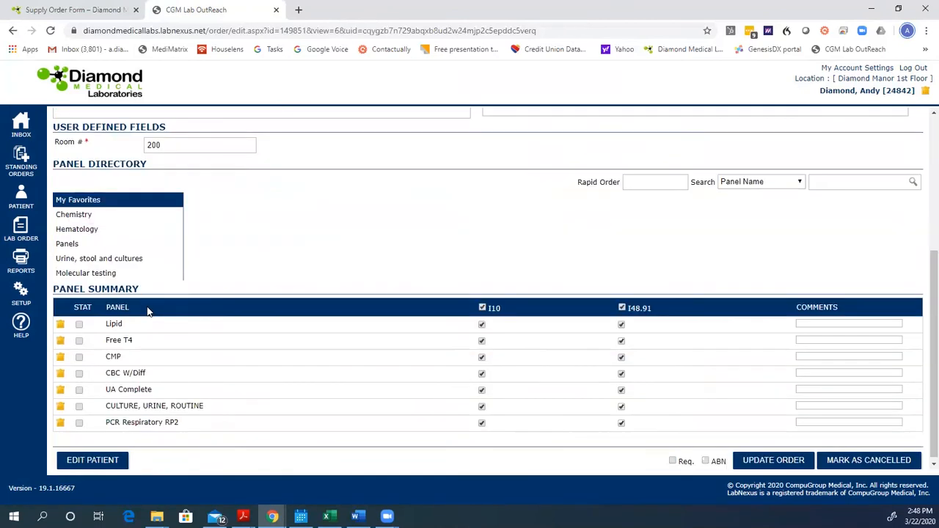
{"action": "left_click", "coordinate": [60, 326]}
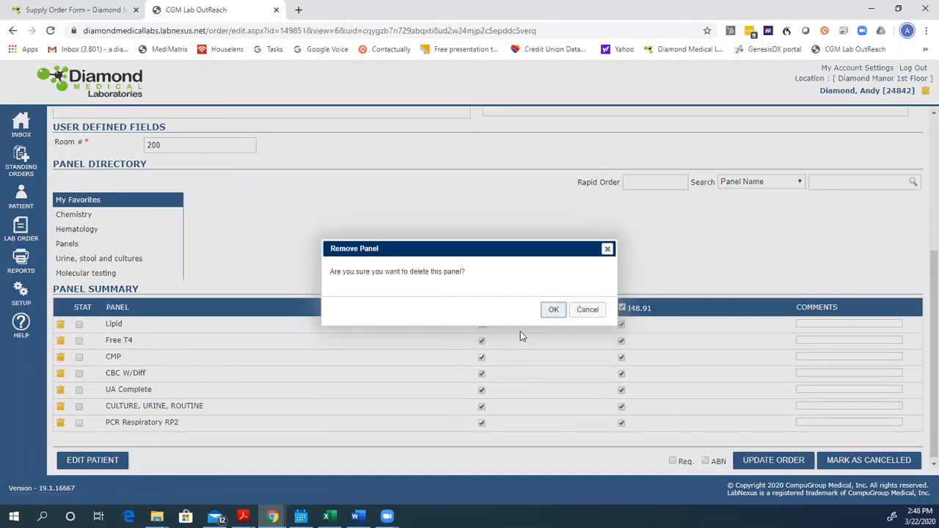
{"action": "left_click", "coordinate": [552, 314]}
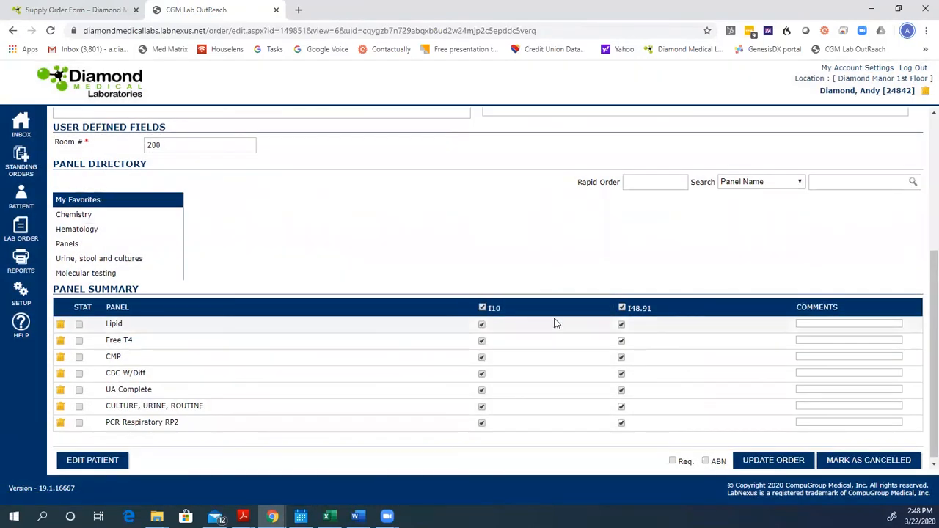
{"action": "left_click", "coordinate": [755, 457]}
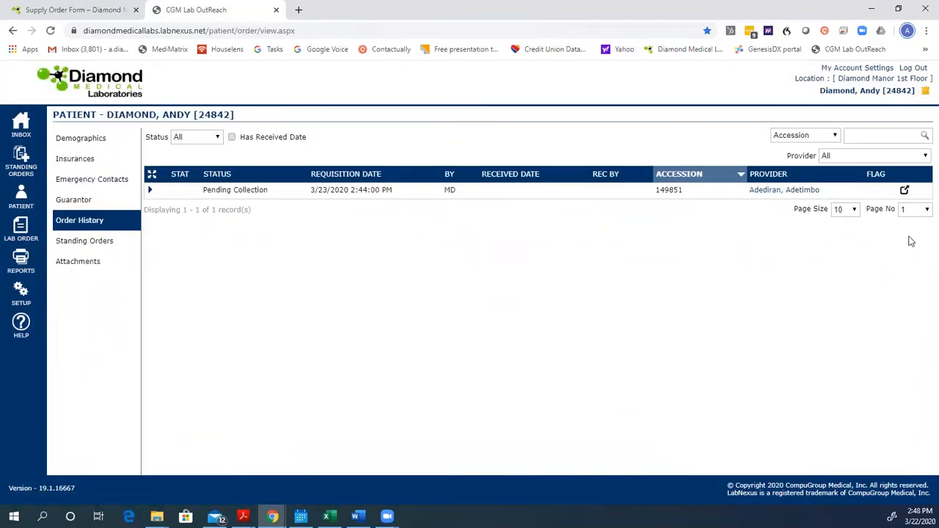
- Review the audit log of the pending collection order and close it
{"action": "left_click", "coordinate": [905, 190]}
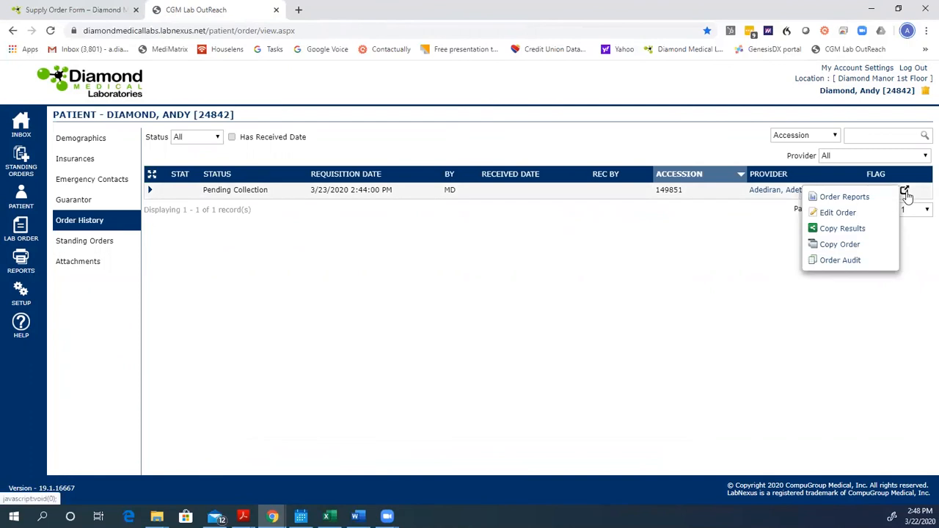
{"action": "left_click", "coordinate": [840, 261]}
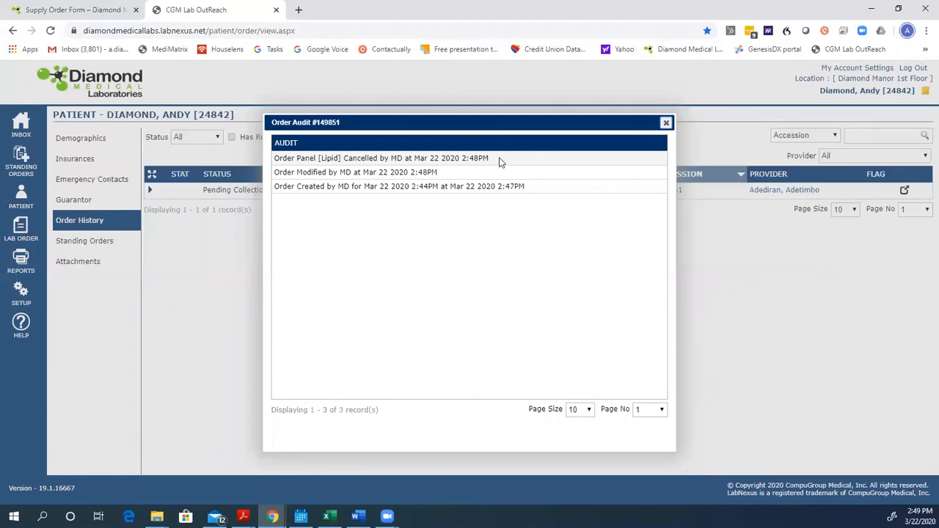
{"action": "left_click", "coordinate": [665, 123]}
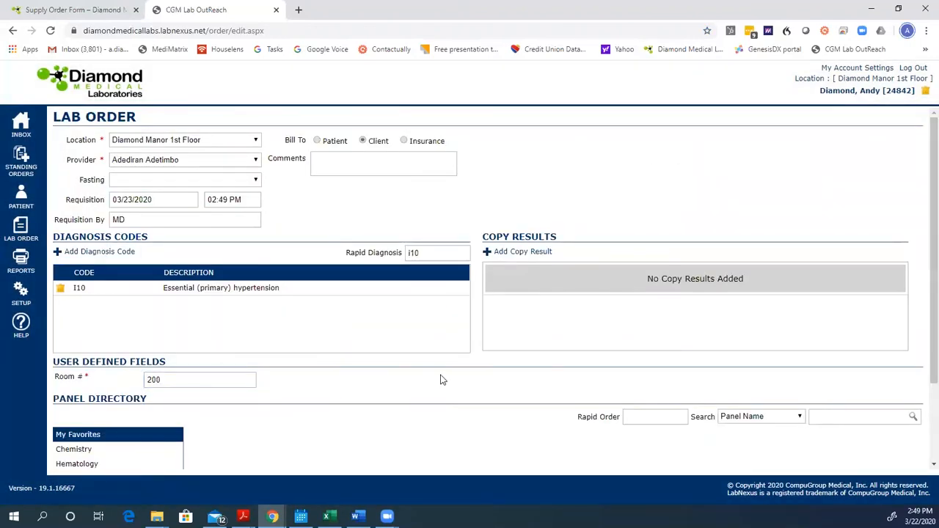
{"action": "scroll", "coordinate": [442, 378], "scroll_direction": "down", "scroll_amount": 1}
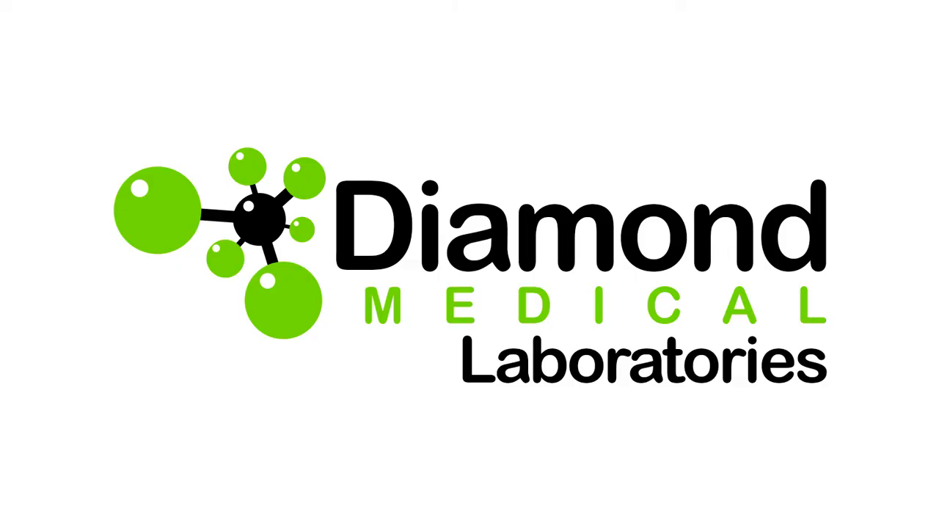